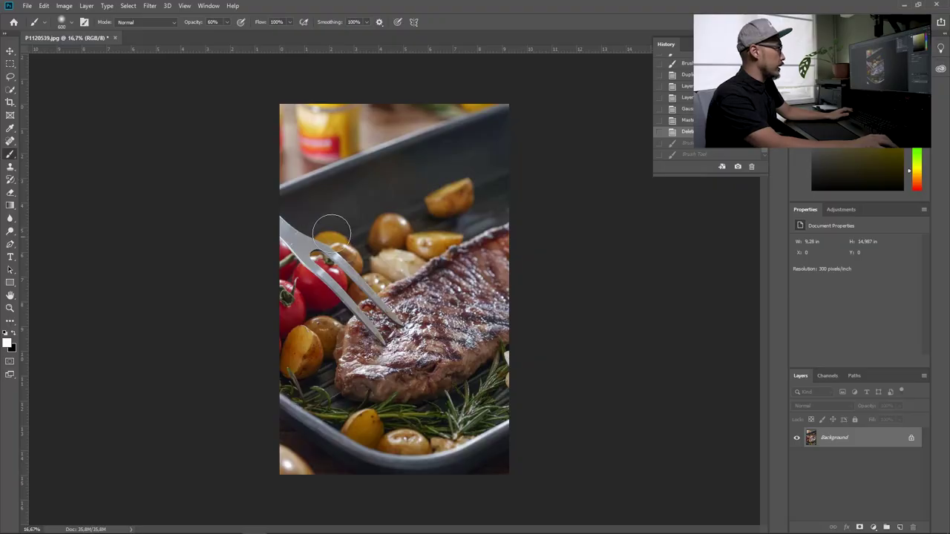
- Paint a soft white test stroke across the steak with the Brush tool
{"action": "left_click_drag", "start_coordinate": [440, 304], "coordinate": [416, 223]}
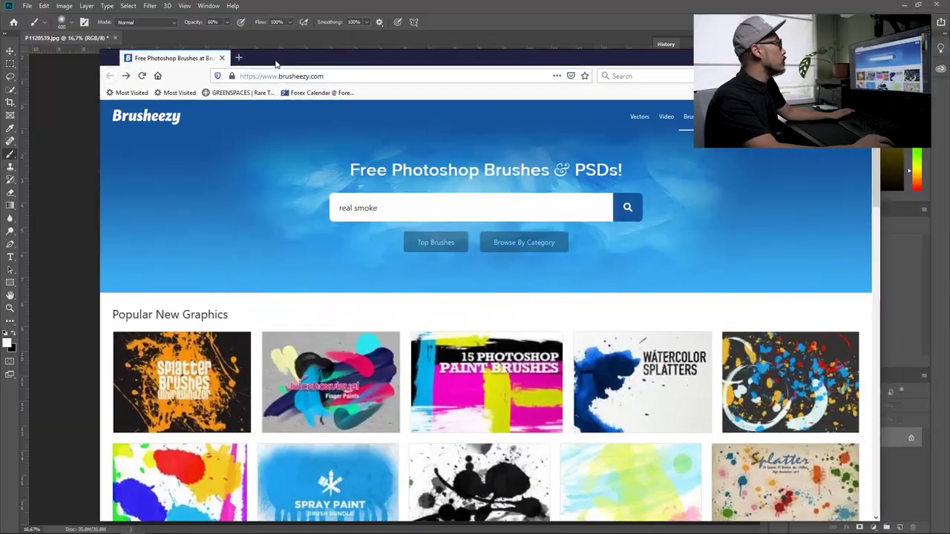
- Download the Real Smoke 2 brush pack from Brusheezy and extract its .abr file
{"action": "left_click_drag", "start_coordinate": [517, 61], "coordinate": [478, 38]}
{"action": "key", "text": "super+Up"}
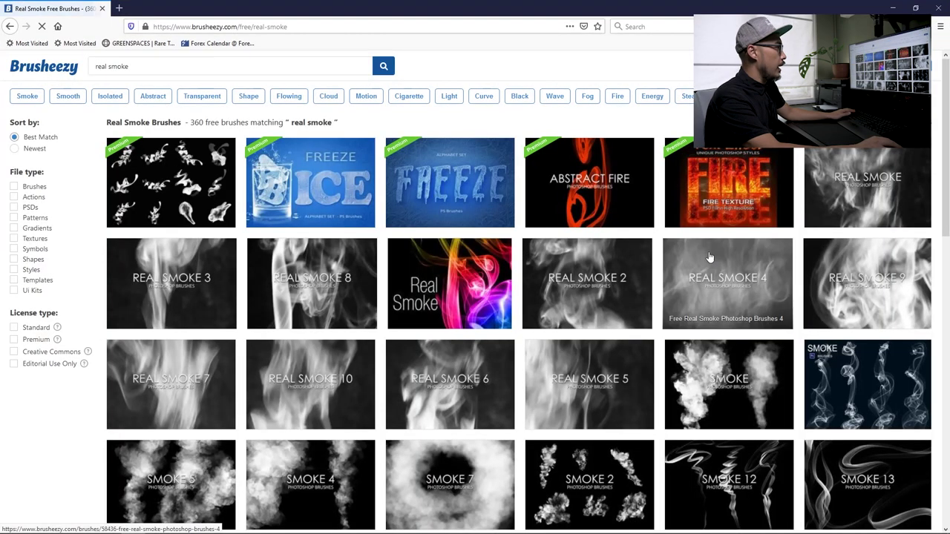
{"action": "scroll", "coordinate": [839, 217], "scroll_direction": "down", "scroll_amount": 2}
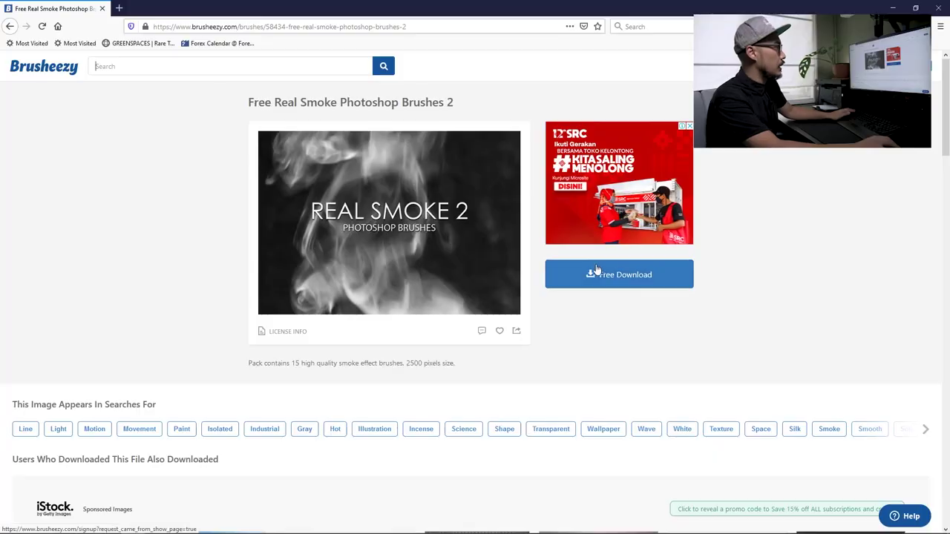
{"action": "left_click", "coordinate": [623, 277]}
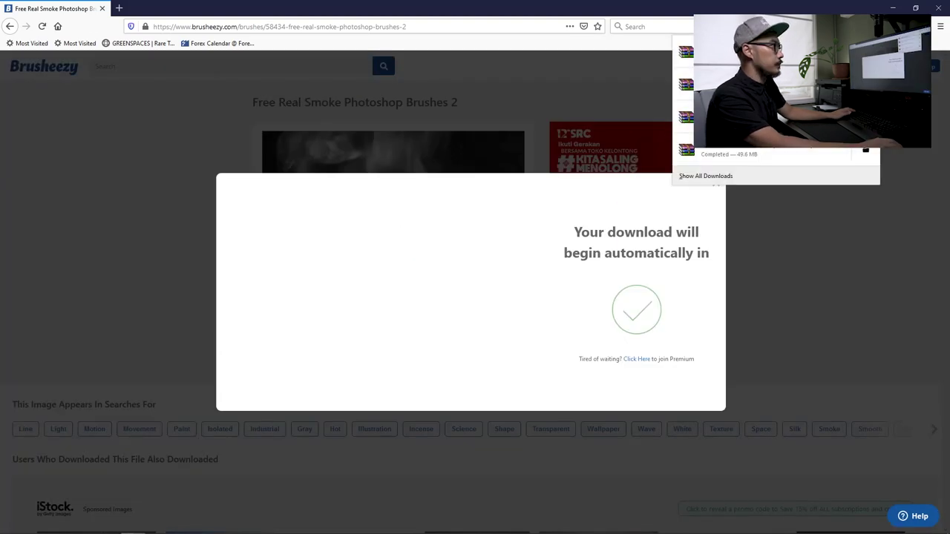
{"action": "left_click", "coordinate": [865, 151]}
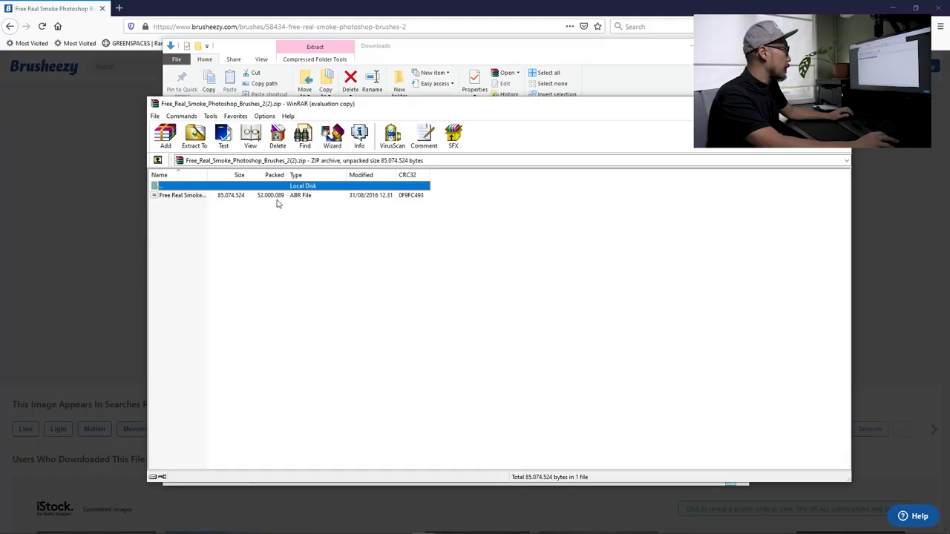
{"action": "double_click", "coordinate": [276, 195]}
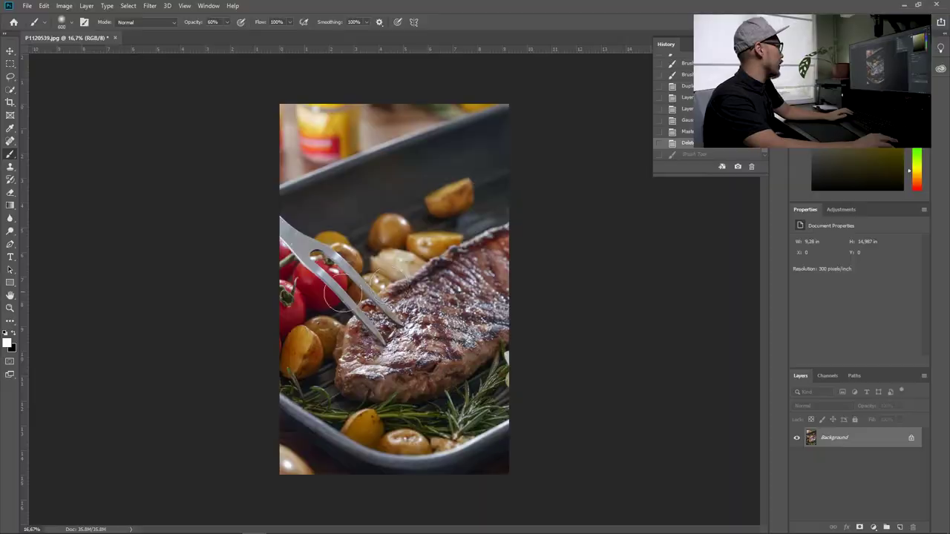
{"action": "left_click", "coordinate": [73, 26]}
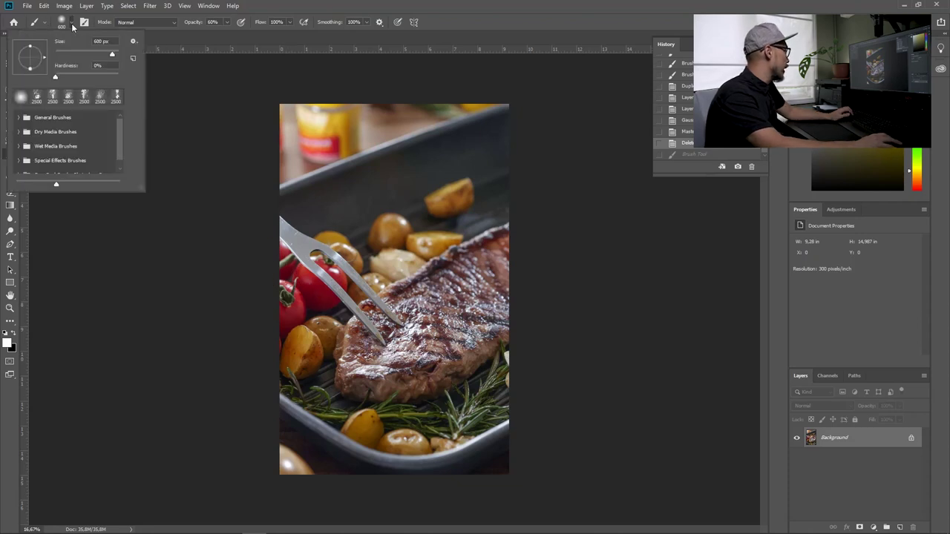
{"action": "left_click_drag", "start_coordinate": [121, 131], "coordinate": [120, 157]}
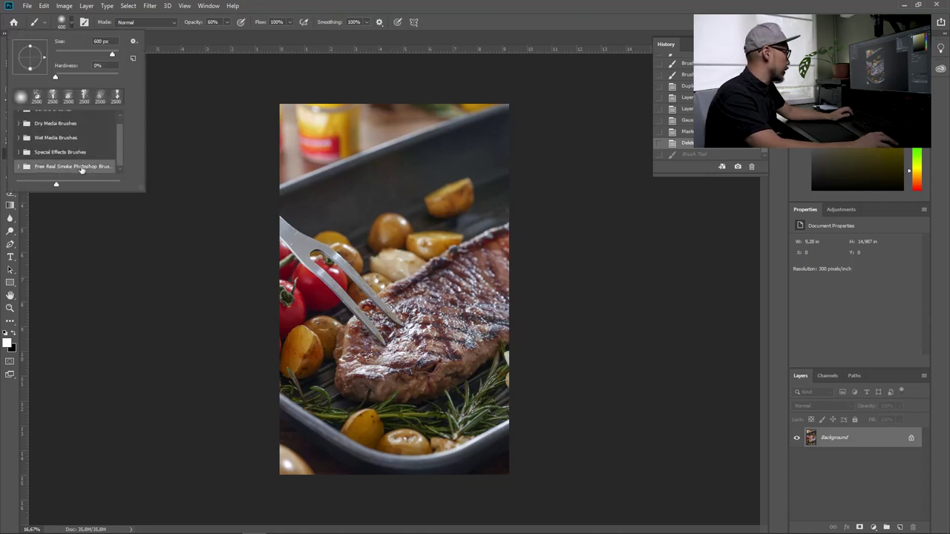
{"action": "scroll", "coordinate": [73, 152], "scroll_direction": "down", "scroll_amount": 10}
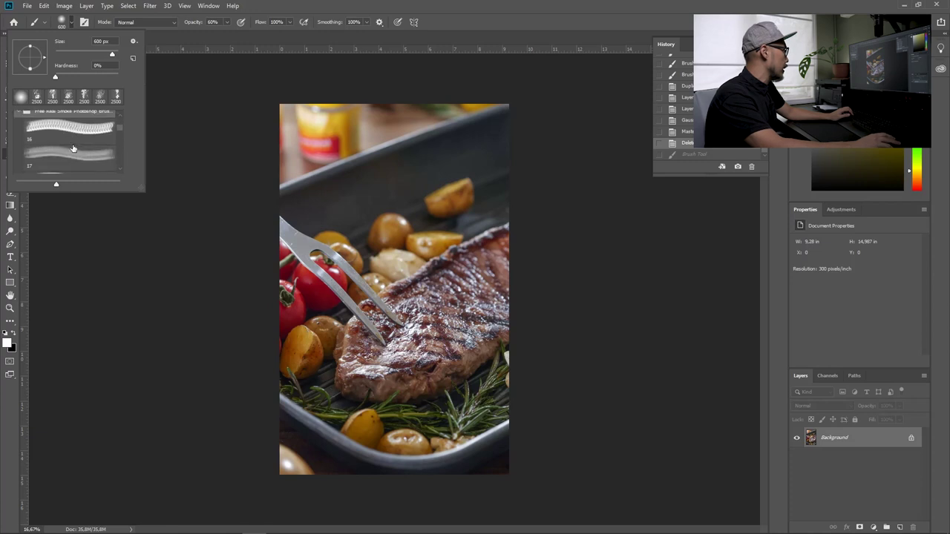
{"action": "scroll", "coordinate": [73, 152], "scroll_direction": "up", "scroll_amount": 10}
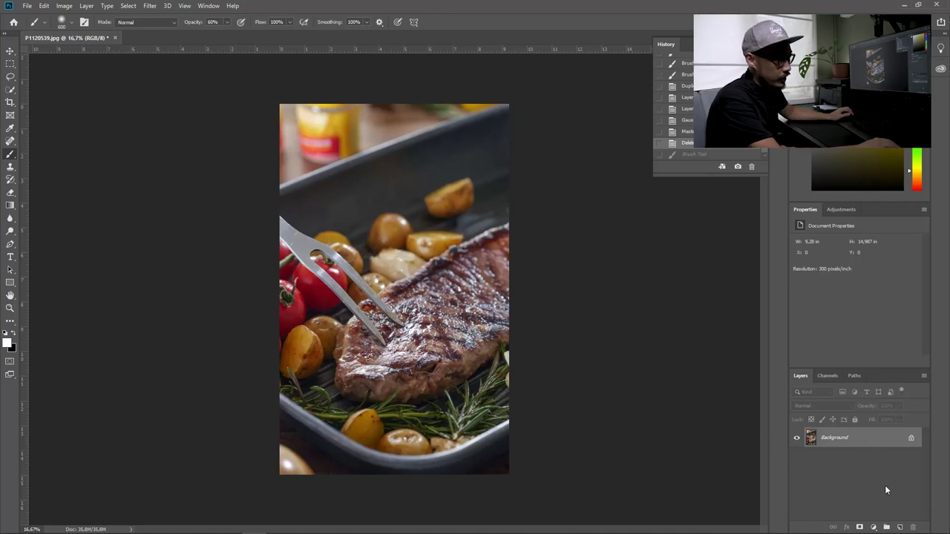
- On a new Layer 1, stamp white smoke over the steak with a 2500 px smoke brush
{"action": "left_click", "coordinate": [900, 527]}
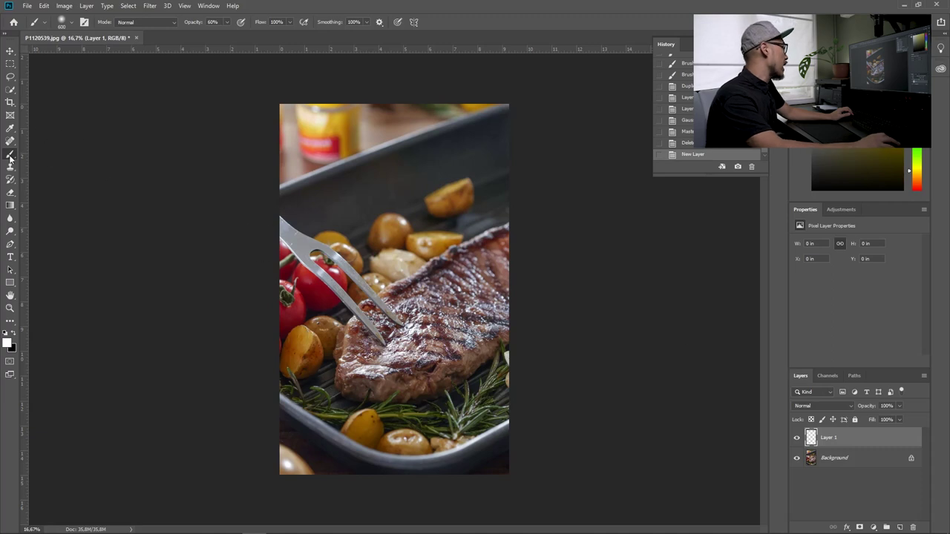
{"action": "left_click", "coordinate": [72, 23]}
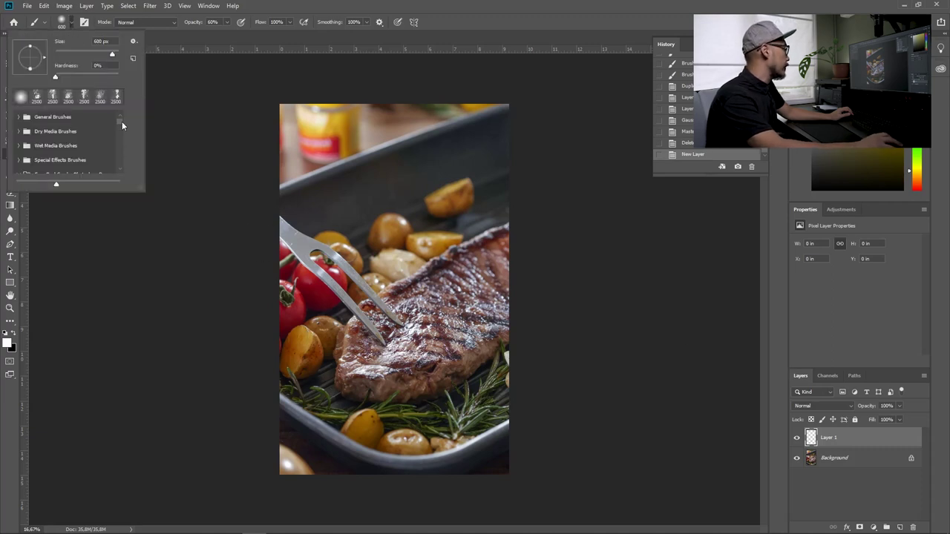
{"action": "left_click_drag", "start_coordinate": [122, 126], "coordinate": [120, 153]}
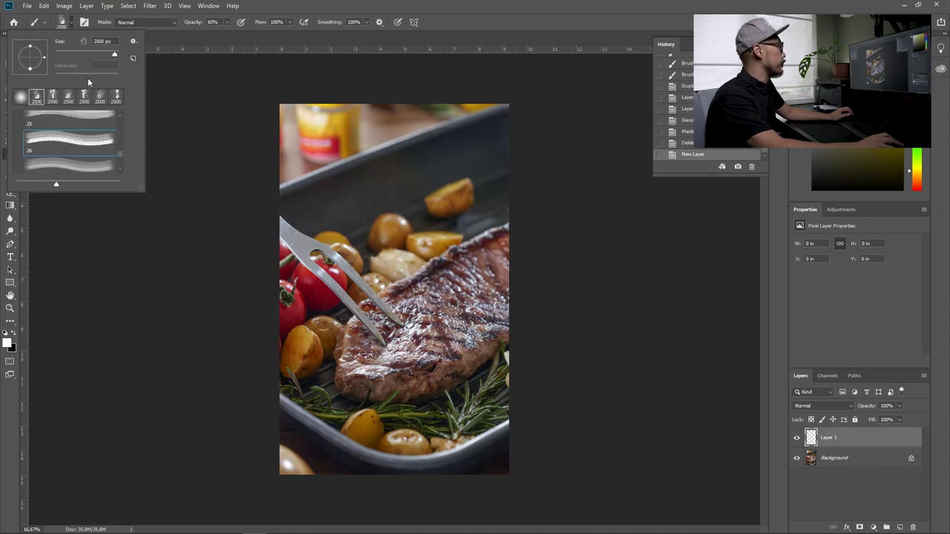
{"action": "left_click", "coordinate": [72, 24]}
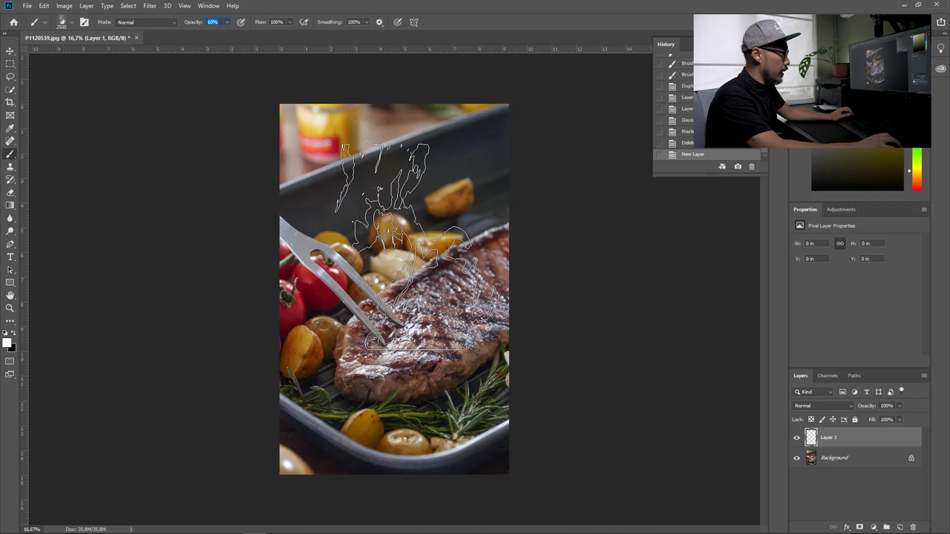
{"action": "left_click", "coordinate": [416, 245]}
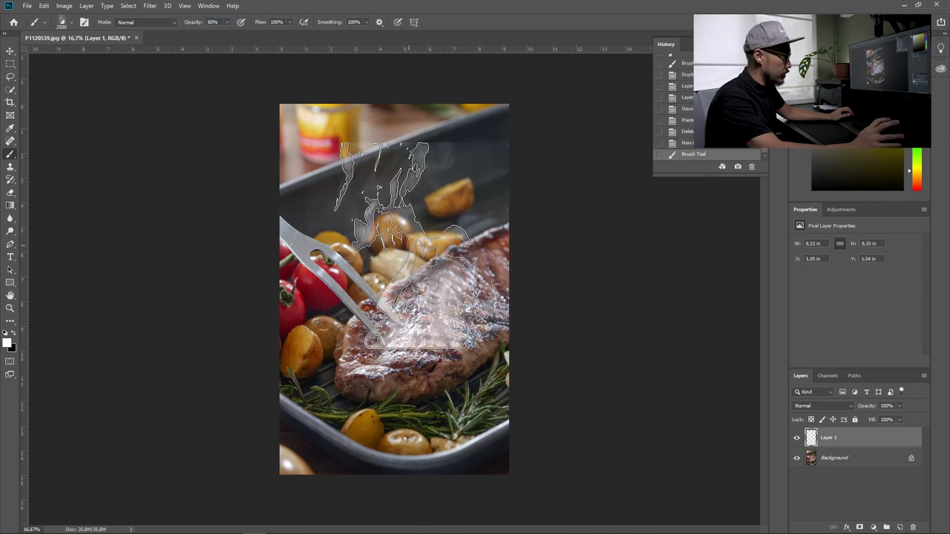
{"action": "key", "text": "v"}
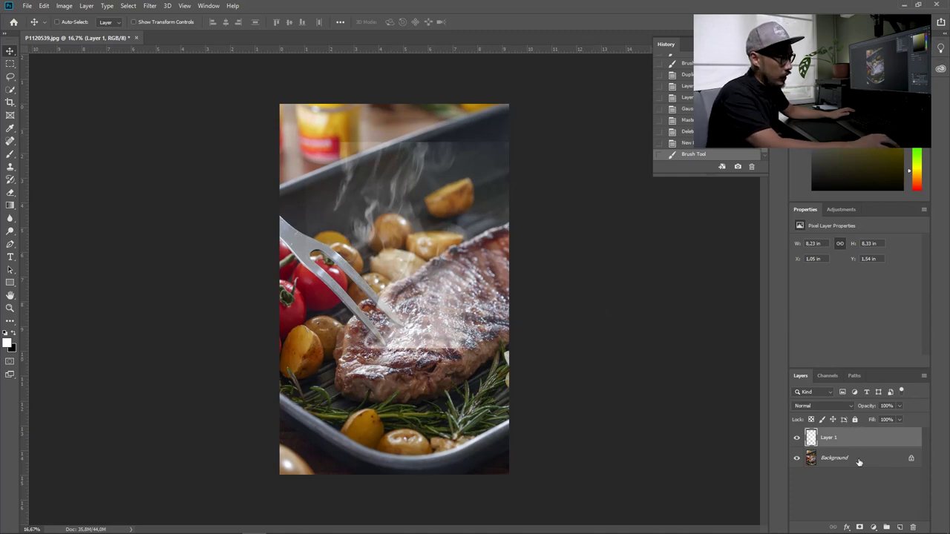
- Add a layer mask to the smoke layer and set the foreground colour to black
{"action": "left_click", "coordinate": [860, 527]}
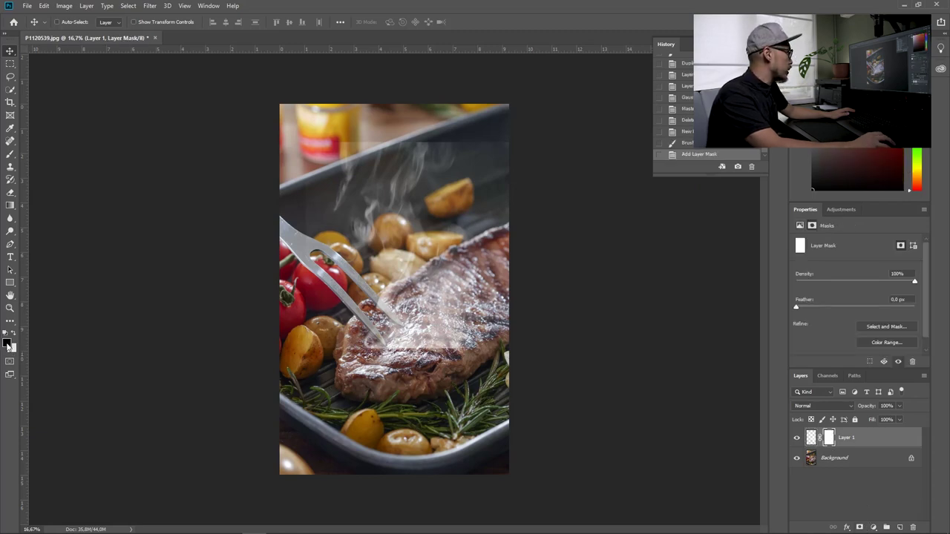
{"action": "left_click", "coordinate": [7, 343]}
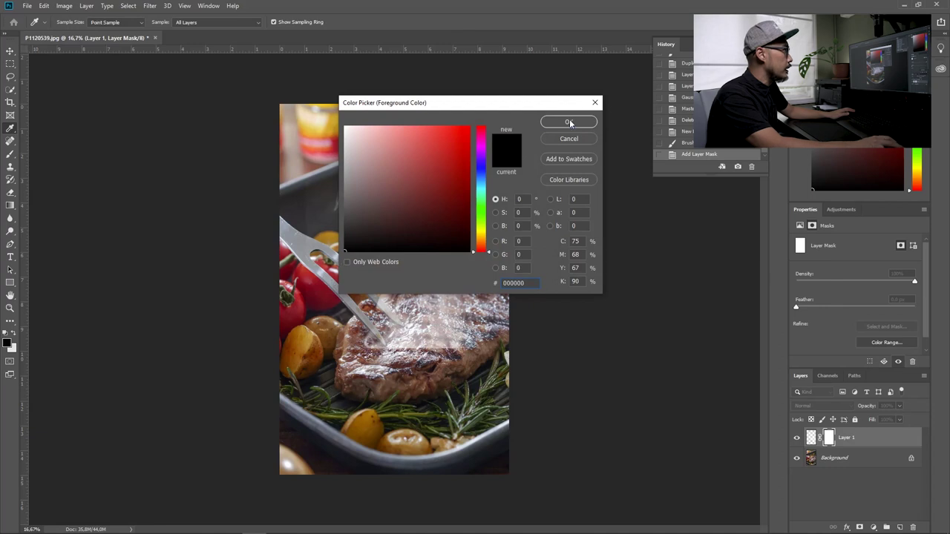
{"action": "left_click", "coordinate": [569, 123]}
{"action": "key", "text": "v"}
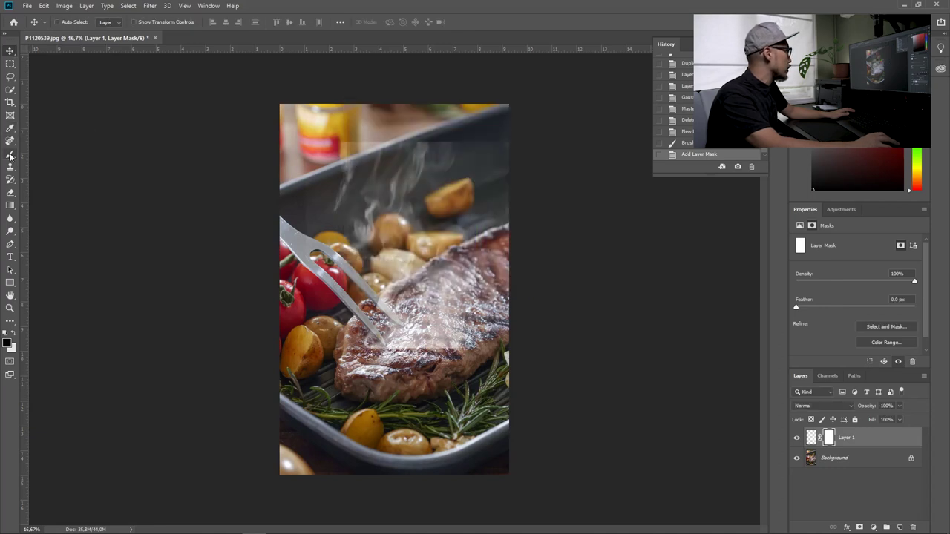
- Paint out the smoke covering the steak with a smaller Soft Round brush
{"action": "left_click", "coordinate": [10, 154]}
{"action": "left_click", "coordinate": [71, 23]}
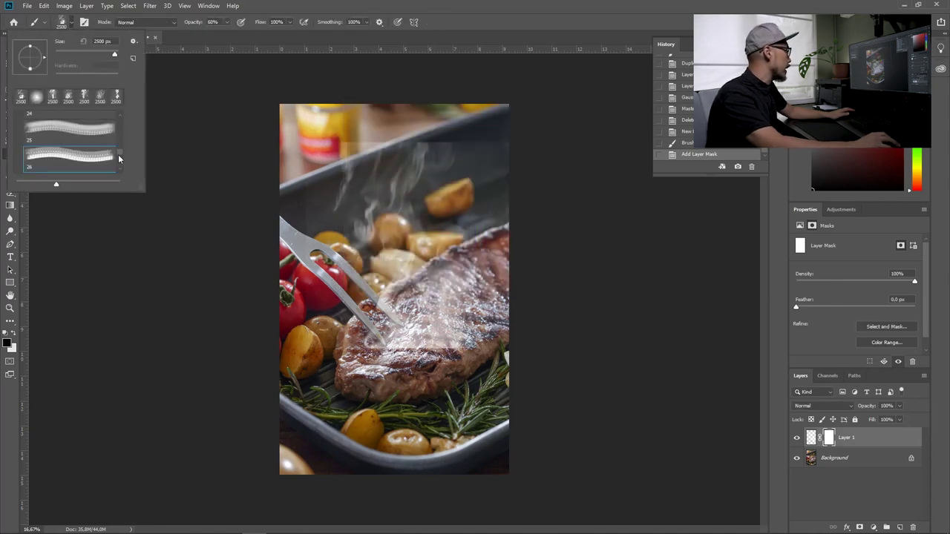
{"action": "left_click_drag", "start_coordinate": [119, 158], "coordinate": [124, 121]}
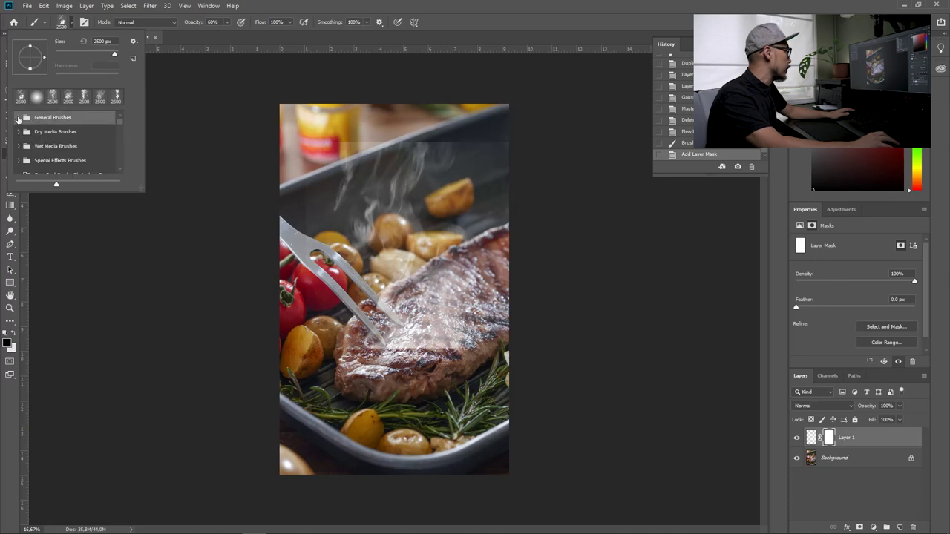
{"action": "left_click", "coordinate": [18, 119]}
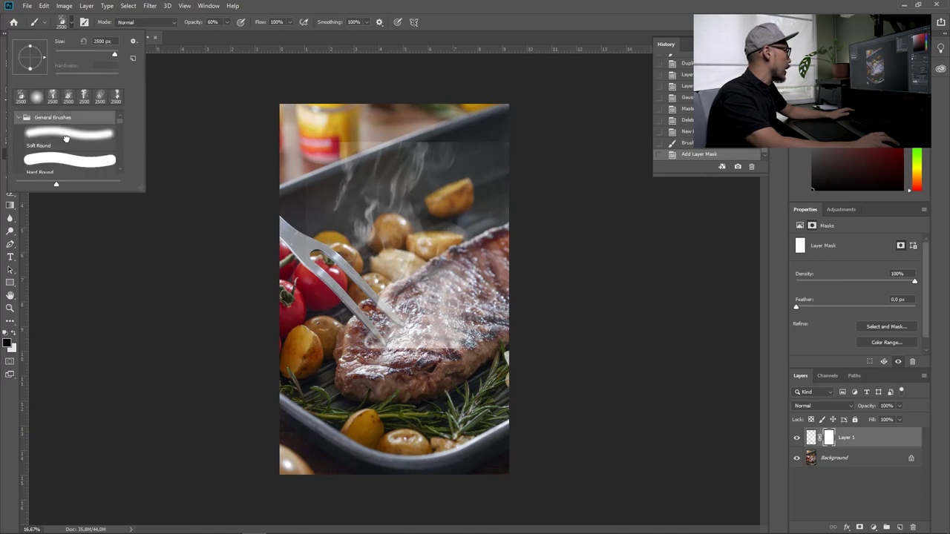
{"action": "double_click", "coordinate": [66, 139]}
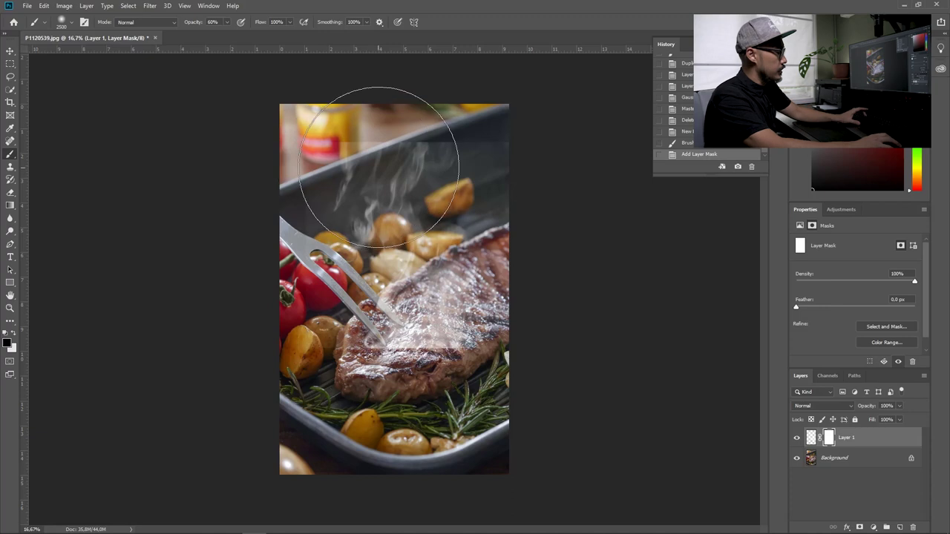
{"action": "key", "text": "bracketleft"}
{"action": "key", "text": "bracketleft"}
{"action": "key", "text": "bracketleft"}
{"action": "key", "text": "bracketleft"}
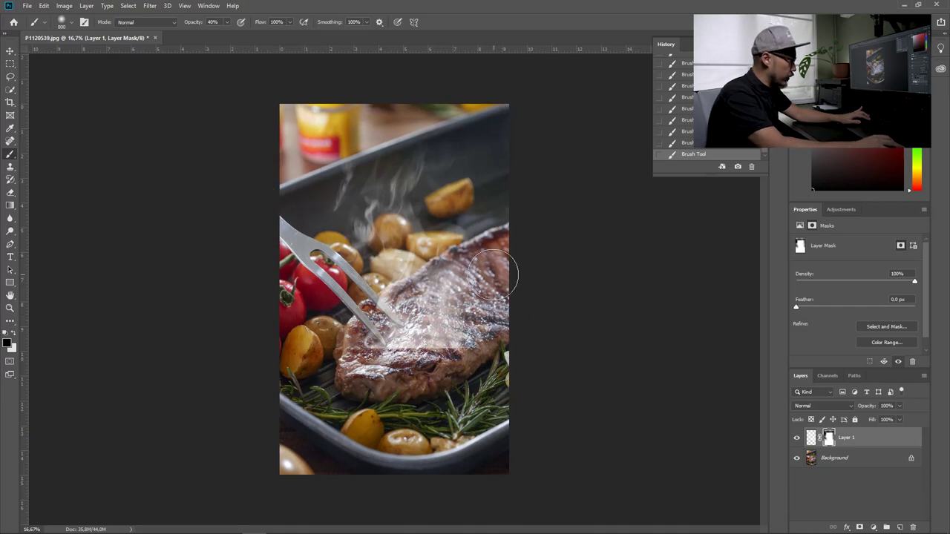
{"action": "mouse_move", "coordinate": [493, 275]}
{"action": "left_mouse_down"}
{"action": "mouse_move", "coordinate": [433, 372]}
{"action": "mouse_move", "coordinate": [478, 277]}
{"action": "mouse_move", "coordinate": [440, 338]}
{"action": "mouse_move", "coordinate": [429, 312]}
{"action": "left_mouse_up"}
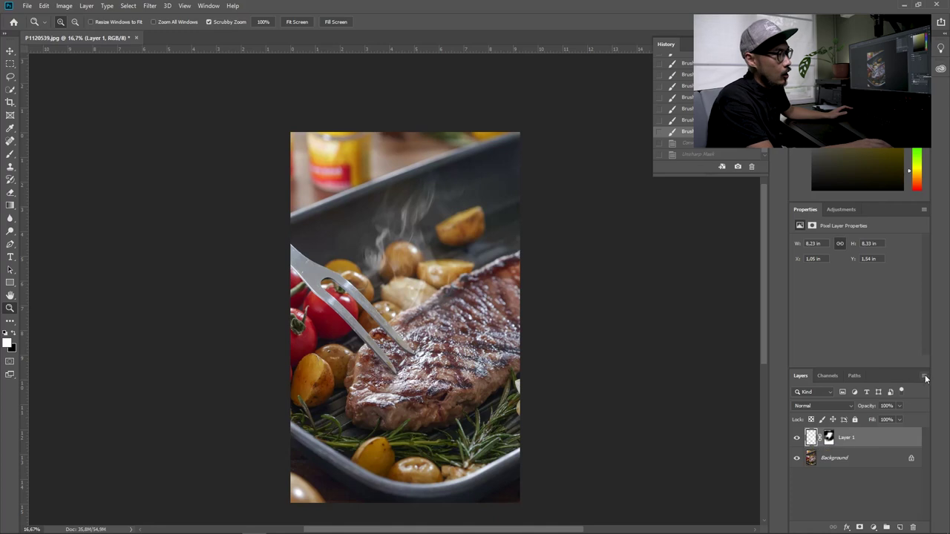
- Convert Layer 1 to a smart object and apply Unsharp Mask with Threshold 153
{"action": "left_click", "coordinate": [924, 377]}
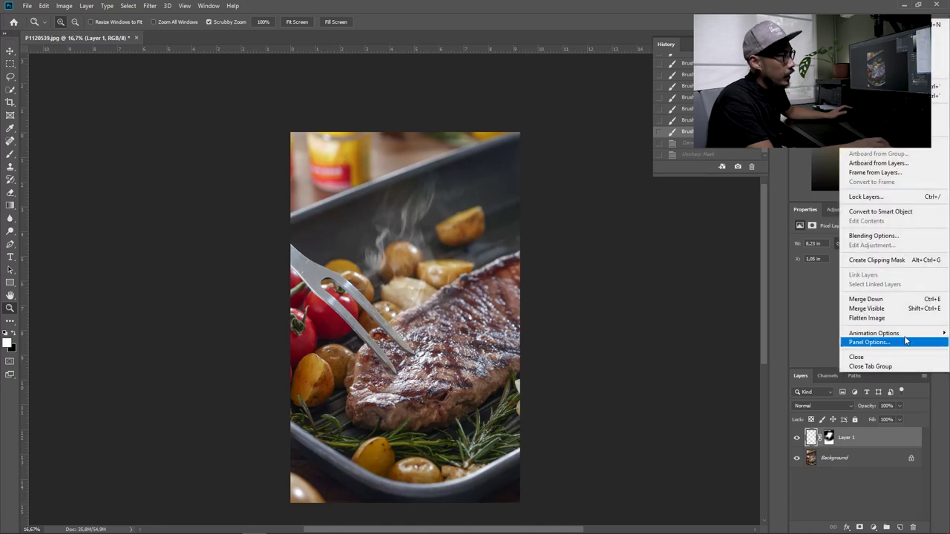
{"action": "left_click", "coordinate": [884, 211]}
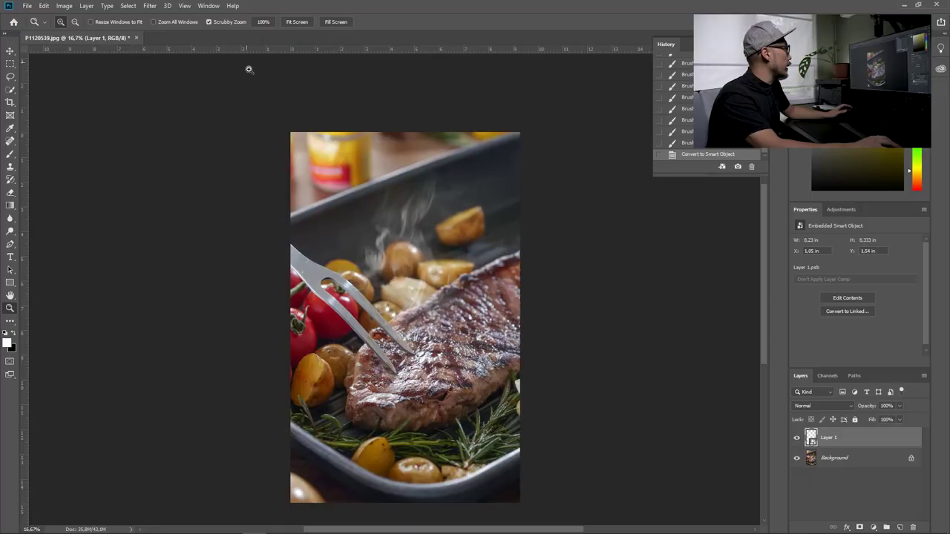
{"action": "left_click", "coordinate": [150, 6]}
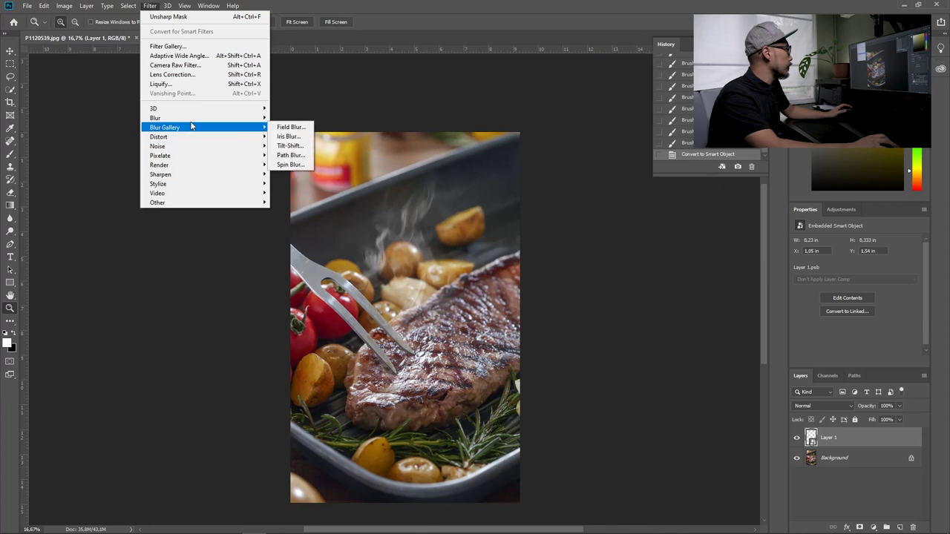
{"action": "mouse_move", "coordinate": [208, 180]}
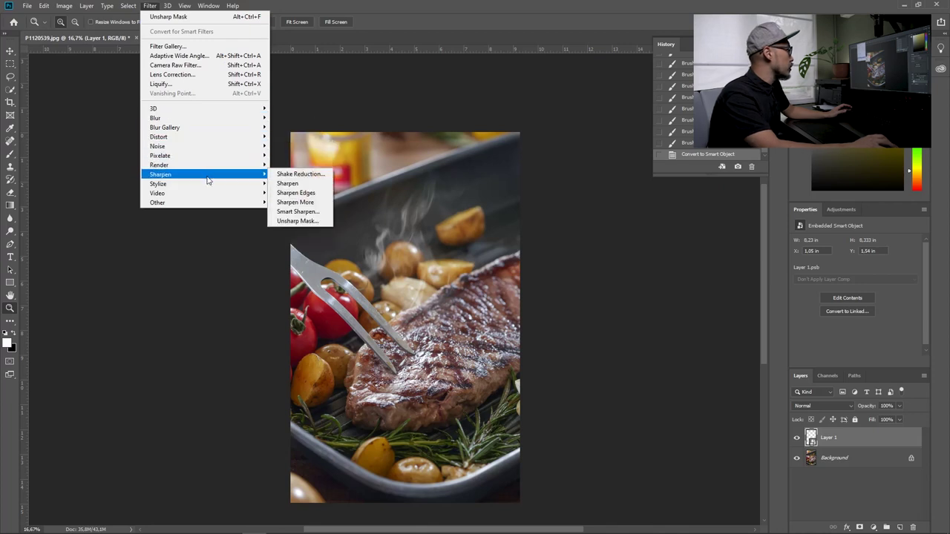
{"action": "left_click", "coordinate": [314, 221]}
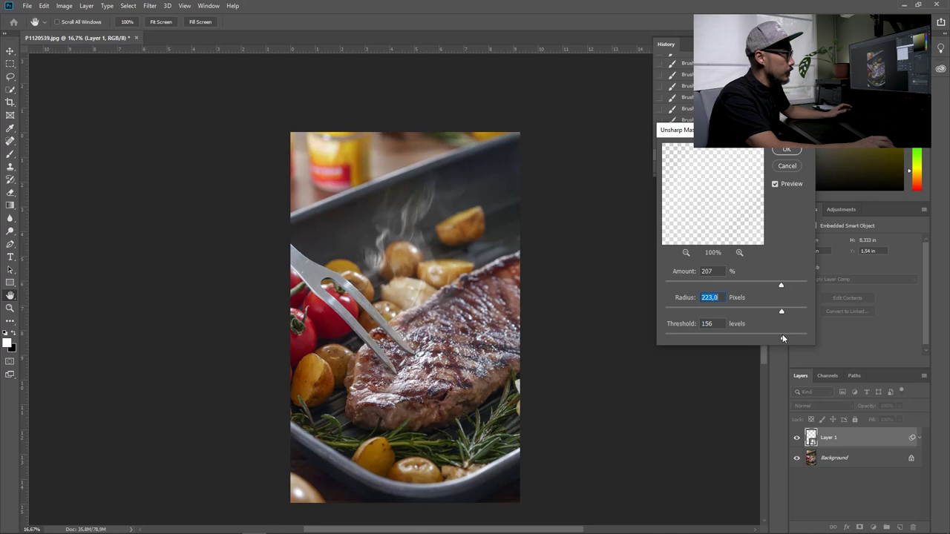
{"action": "left_click_drag", "start_coordinate": [783, 335], "coordinate": [781, 335]}
{"action": "left_click", "coordinate": [788, 150]}
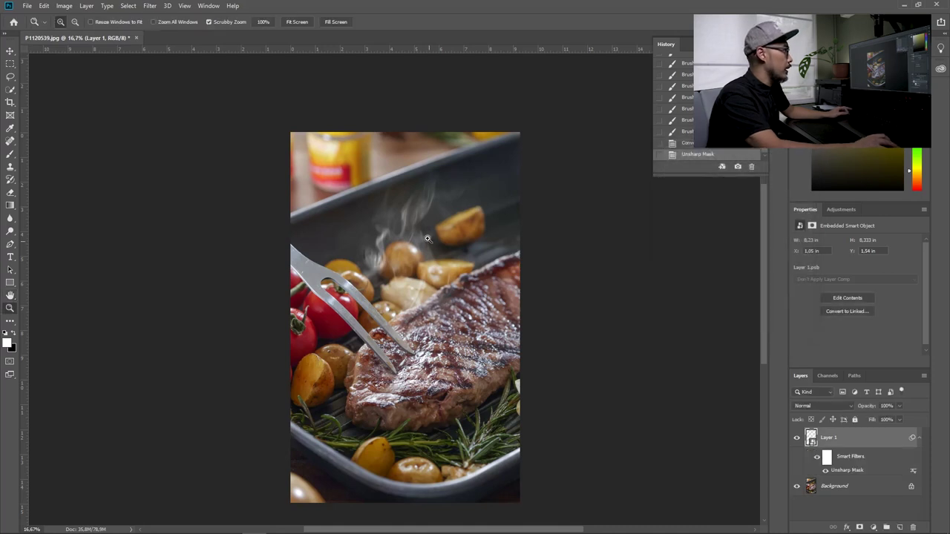
{"action": "key", "text": "z"}
{"action": "left_click_drag", "start_coordinate": [393, 288], "coordinate": [393, 288]}
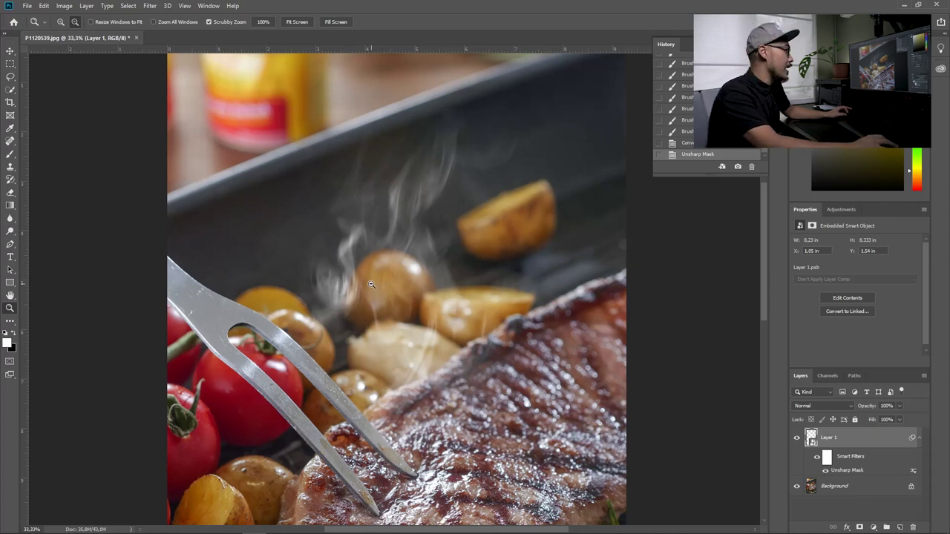
{"action": "key", "text": "ctrl+minus"}
{"action": "key", "text": "ctrl+minus"}
{"action": "key", "text": "v"}
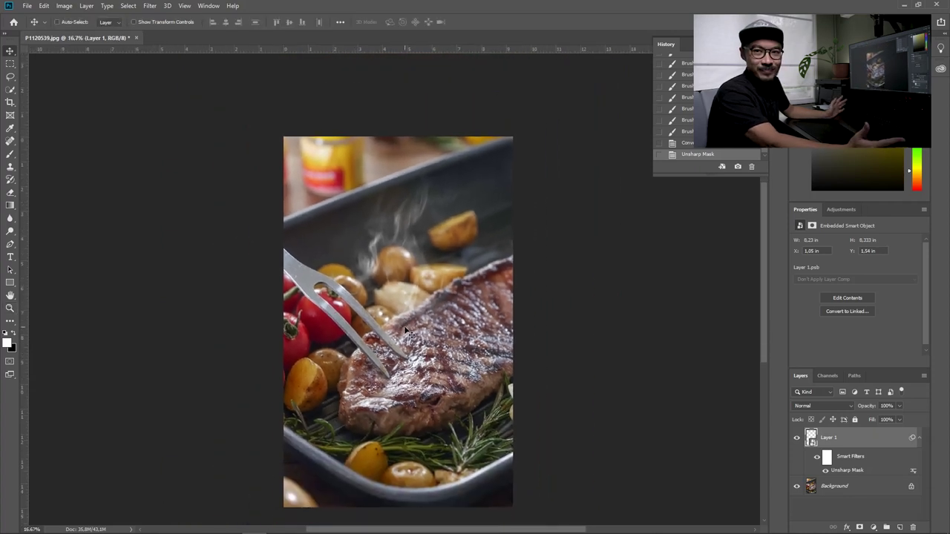